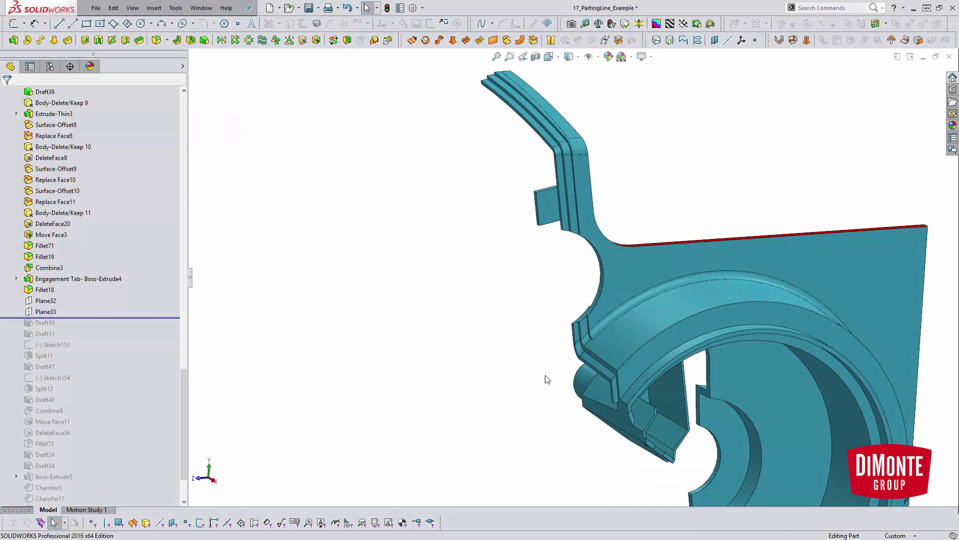
Switch to the Right view and drag the rollback bar to just below Draft10
middle_click_drag(583, 380, 649, 383)
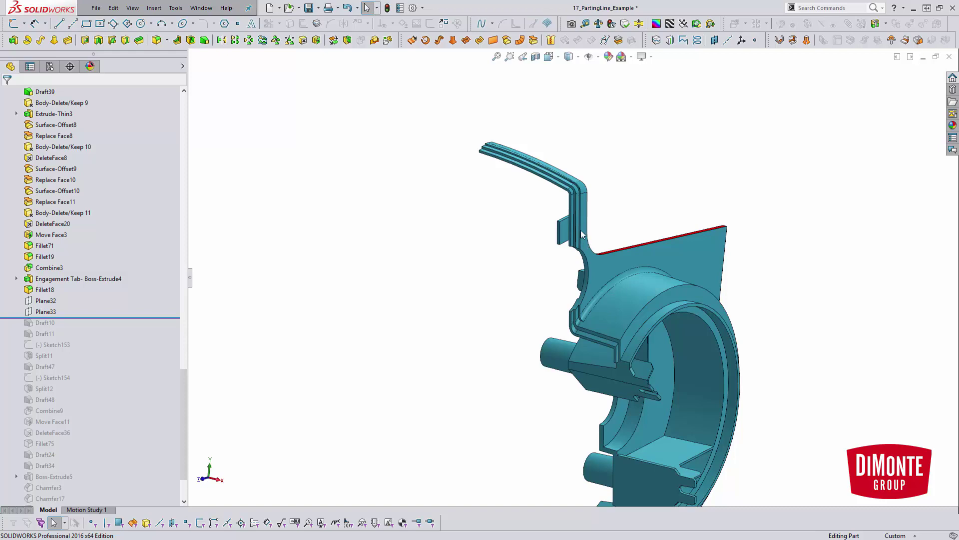
middle_click_drag(581, 232, 571, 192)
middle_click_drag(586, 227, 526, 142)
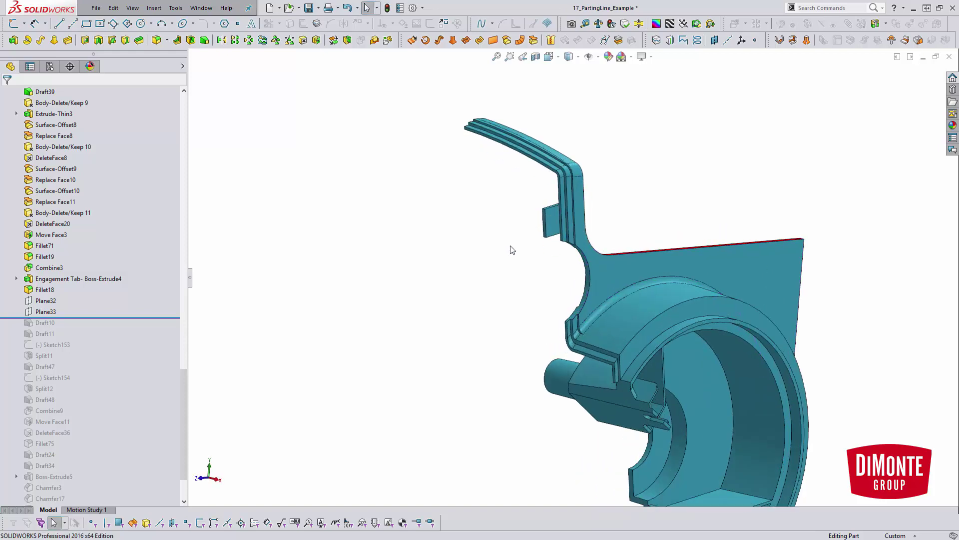
key("space")
left_click(499, 121)
scroll(499, 184, "down", 5)
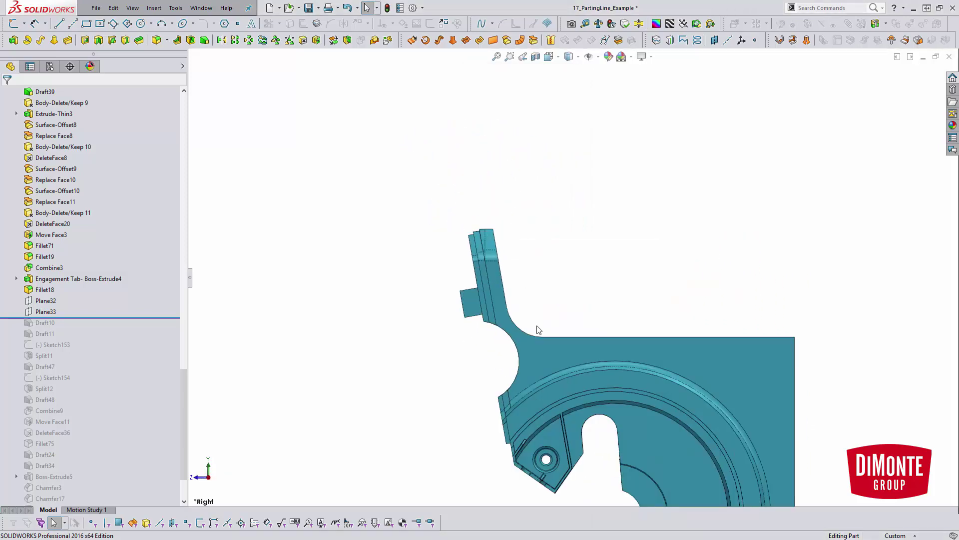
middle_click_drag(466, 221, 481, 259)
scroll(114, 287, "down", 1)
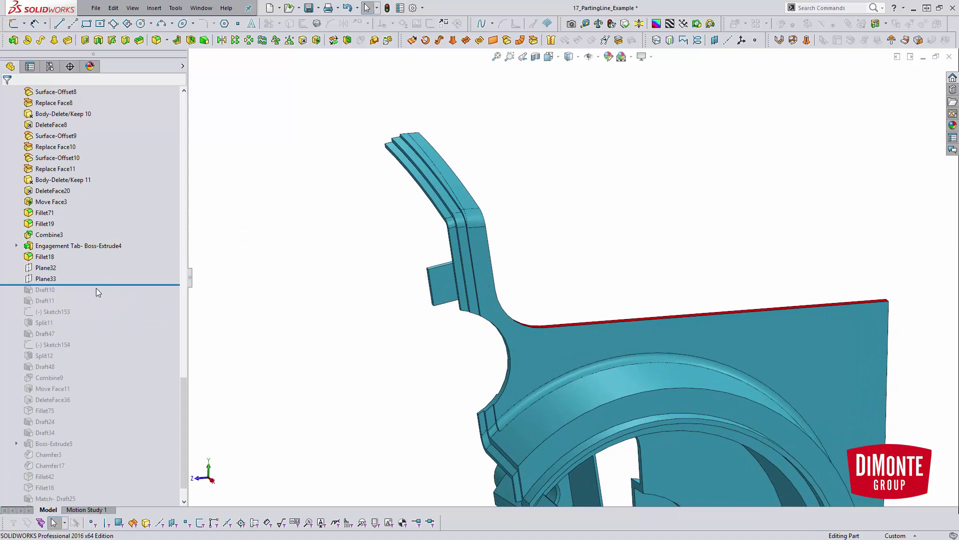
left_click_drag(100, 284, 100, 296)
Edit the Draft10 feature and clear all of its existing parting-line edges
right_click(29, 286)
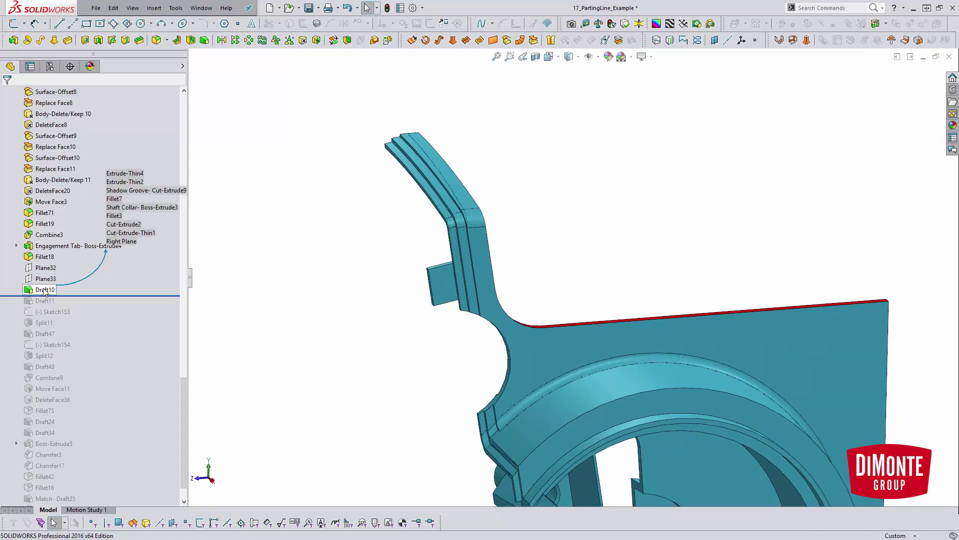
left_click(50, 264)
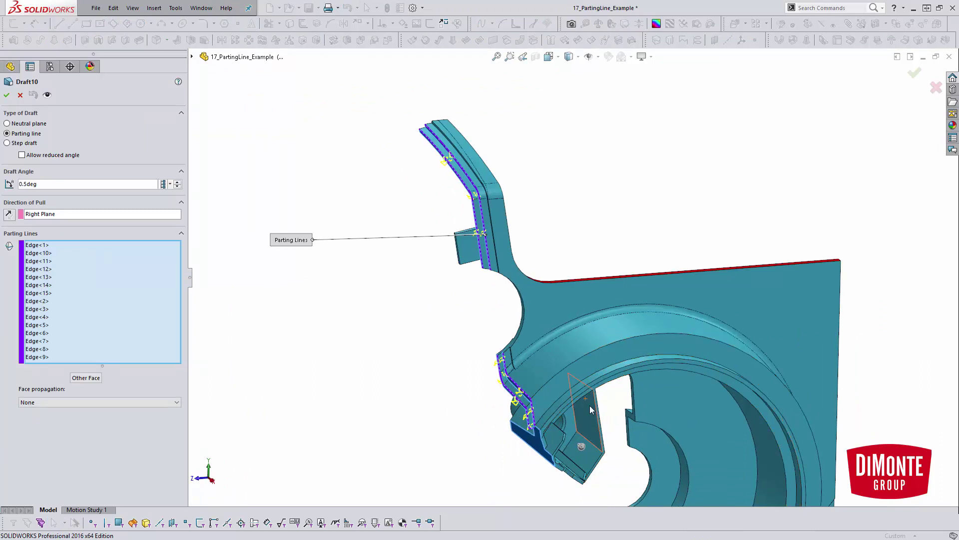
scroll(550, 402, "down", 2)
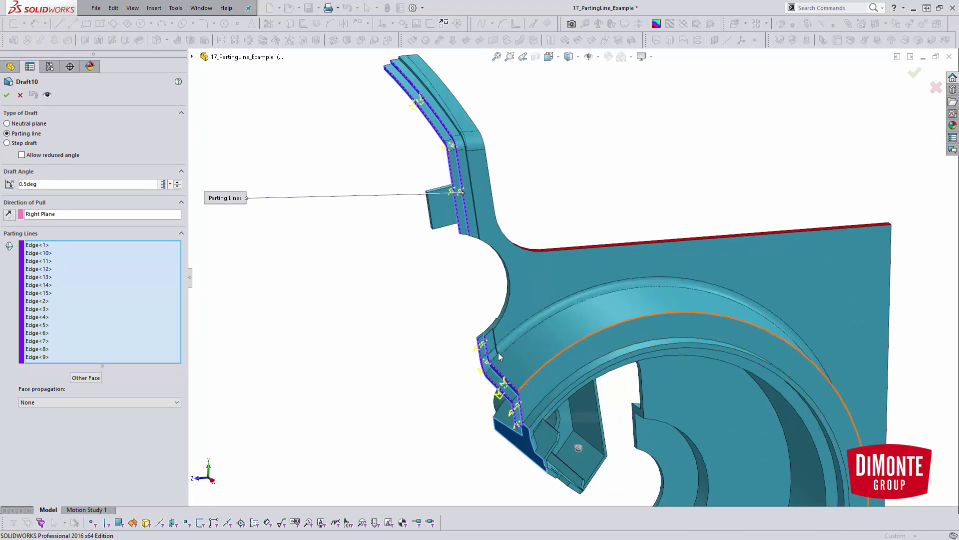
right_click(155, 278)
left_click(172, 284)
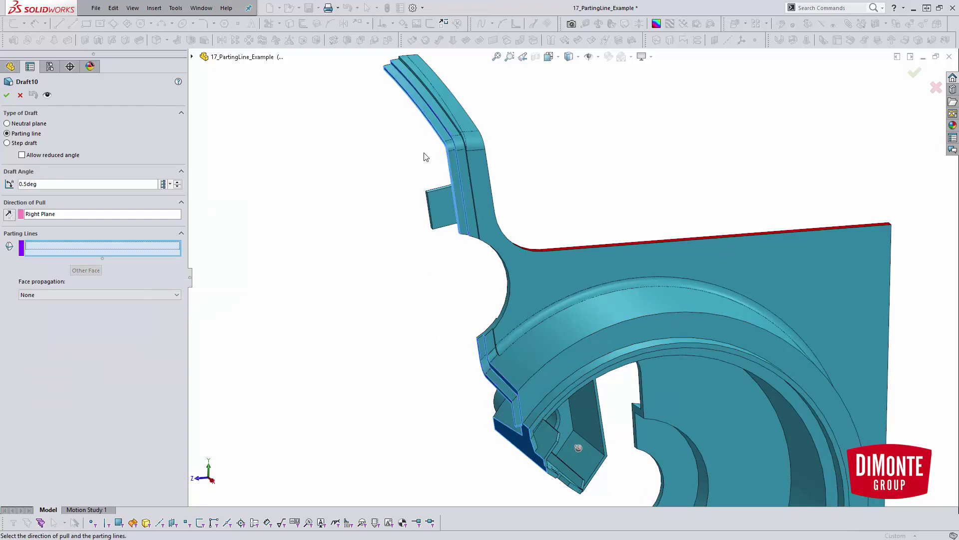
Add the top flange edge and two vertical groove edges as parting lines, flipping the draft face
middle_click_drag(426, 157, 456, 126)
left_click(444, 123)
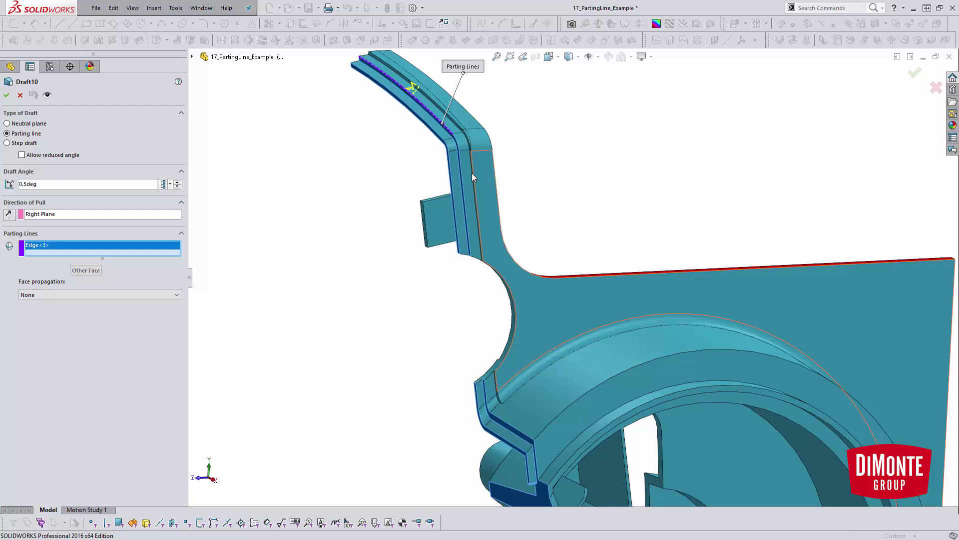
middle_click_drag(473, 177, 538, 163)
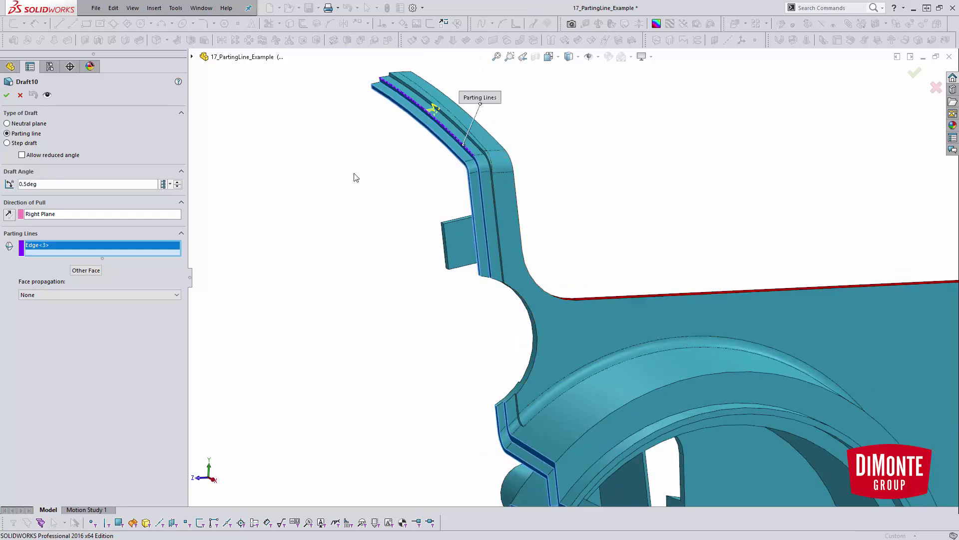
left_click(88, 272)
scroll(500, 184, "down", 3)
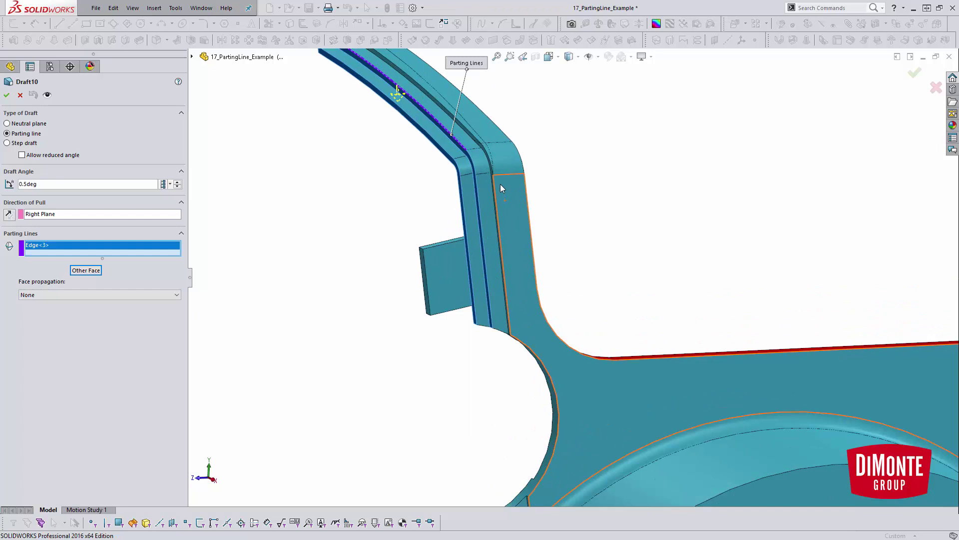
left_click(472, 167)
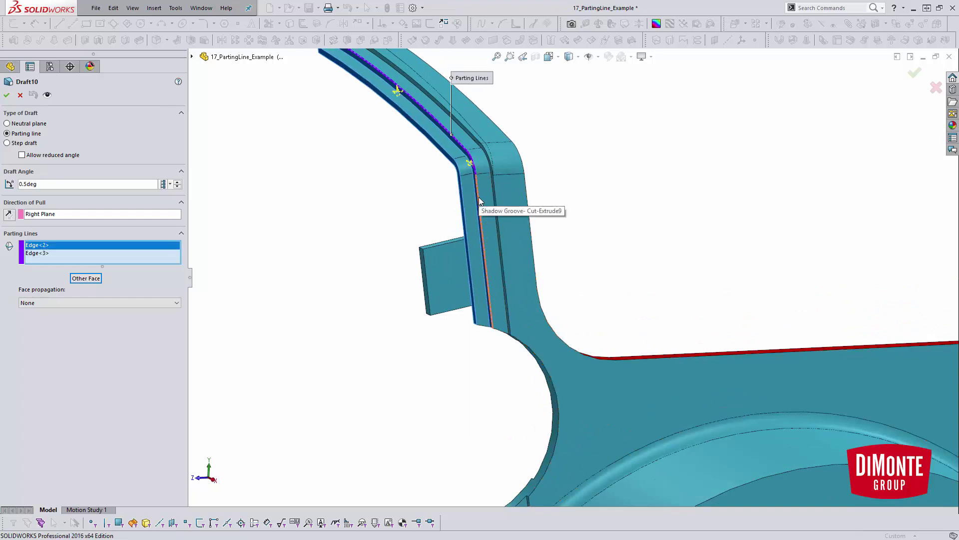
left_click(479, 197)
middle_click_drag(479, 197, 497, 214)
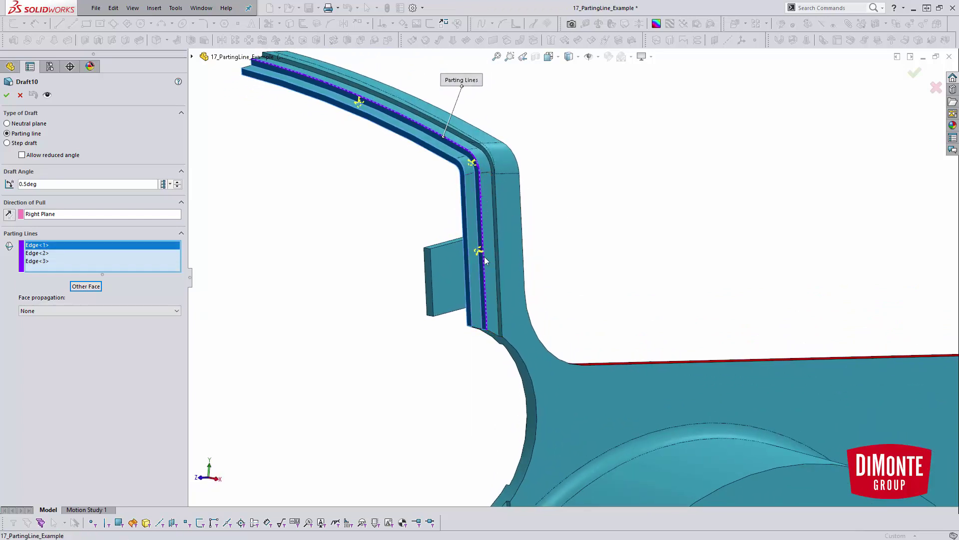
Add the lower flange edges as parting lines and flip their draft to the other face
middle_click_drag(479, 250, 594, 345)
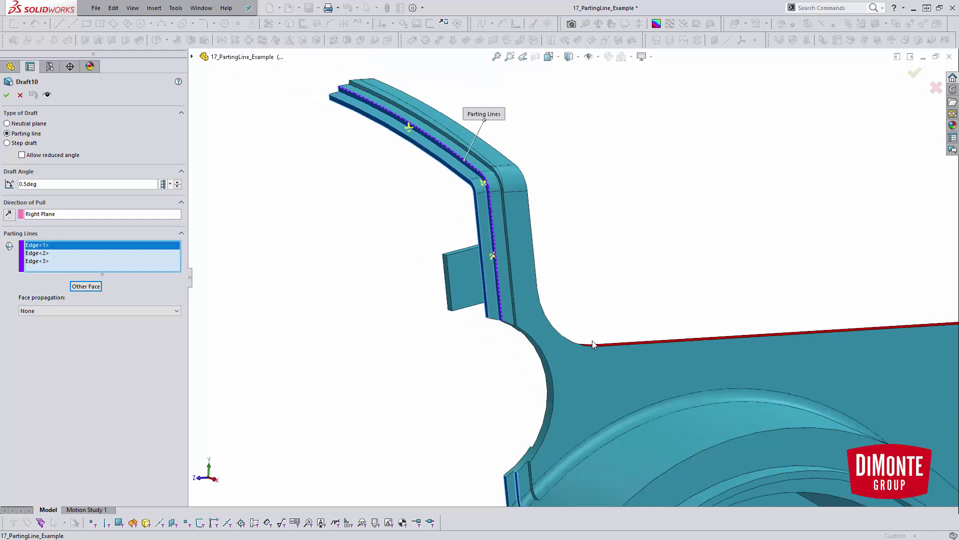
scroll(594, 344, "up", 5)
scroll(520, 301, "down", 6)
left_click(522, 301)
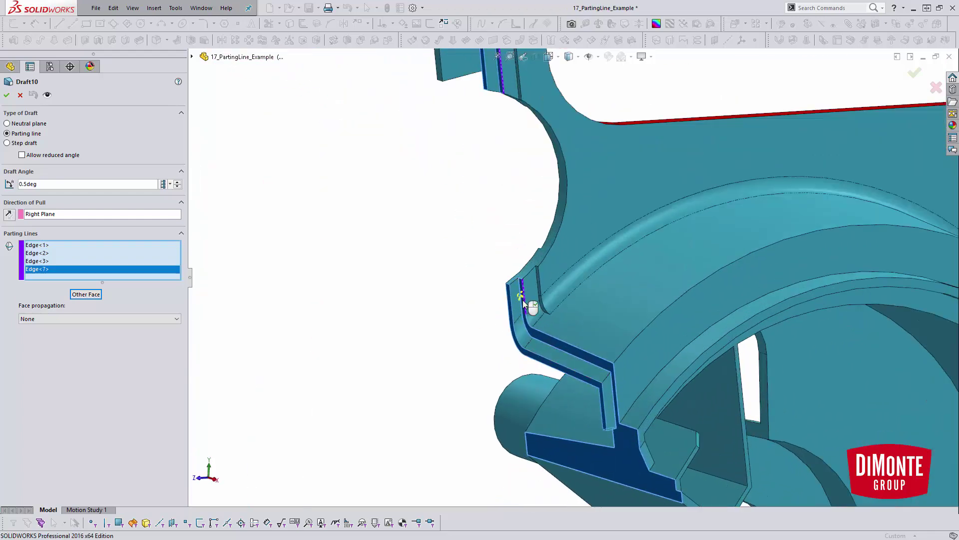
left_click(545, 333)
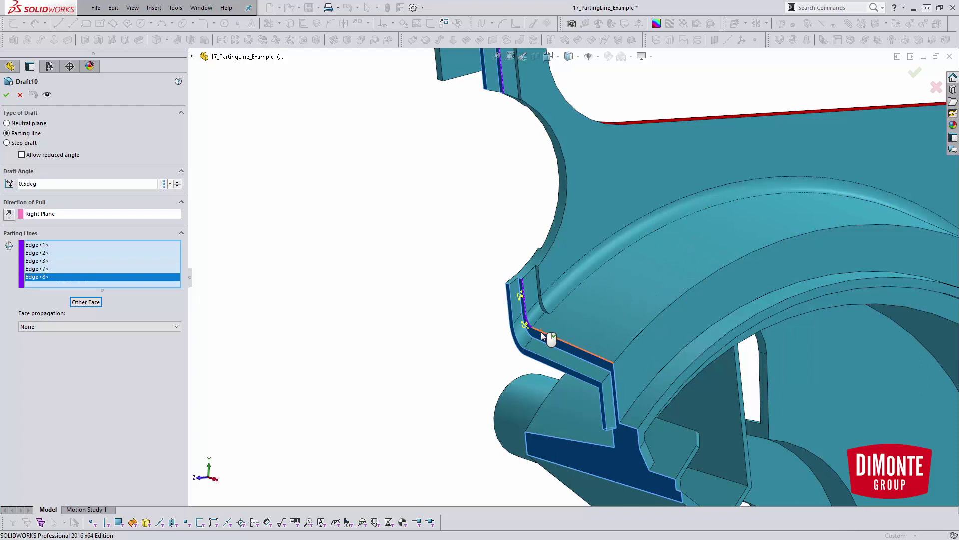
left_click(543, 334)
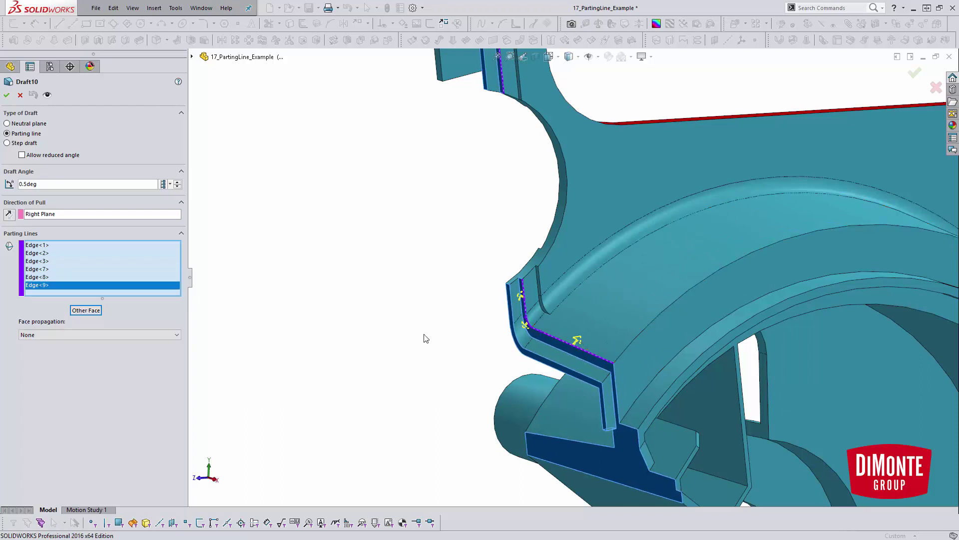
left_click(91, 312)
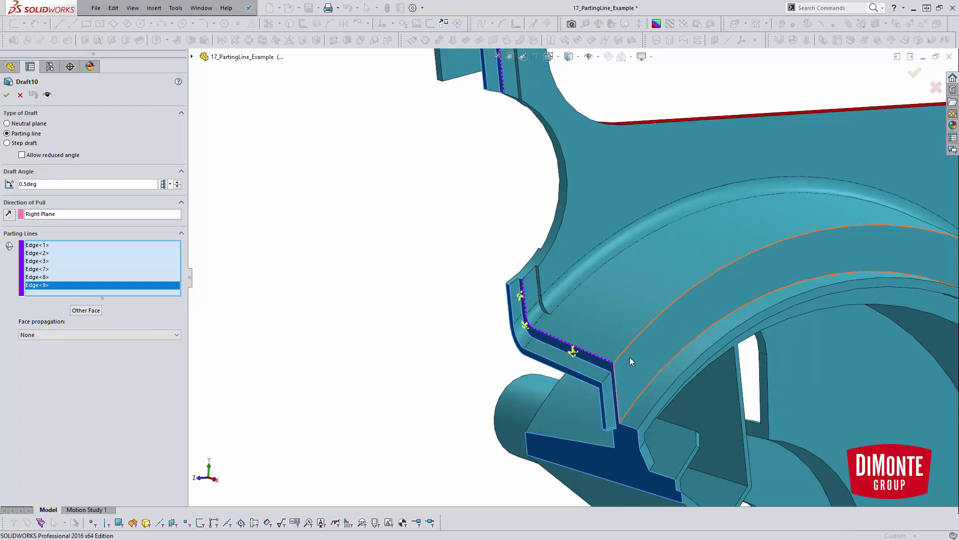
Add the two small lip-base edges as parting lines, flip their draft side, and inspect the lip
key("Up")
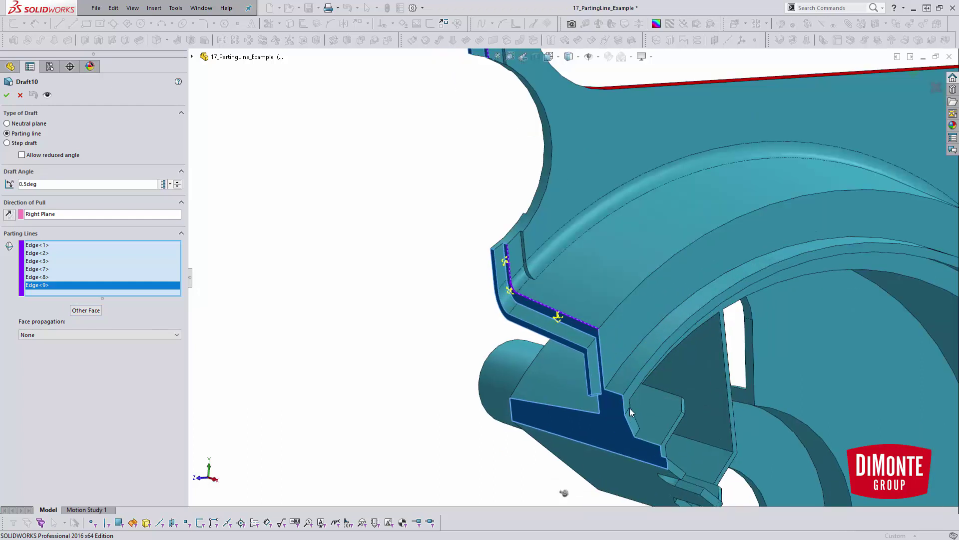
left_click(614, 394)
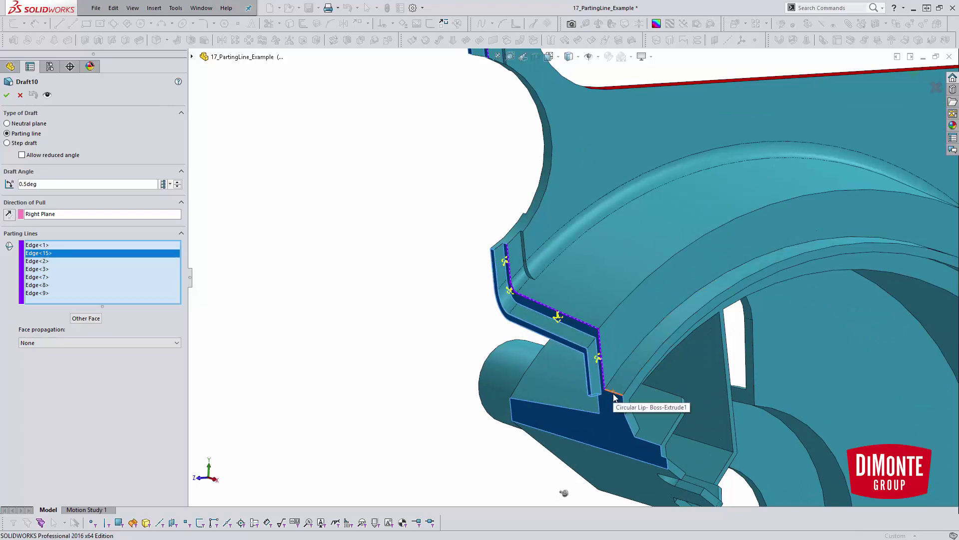
left_click(618, 390)
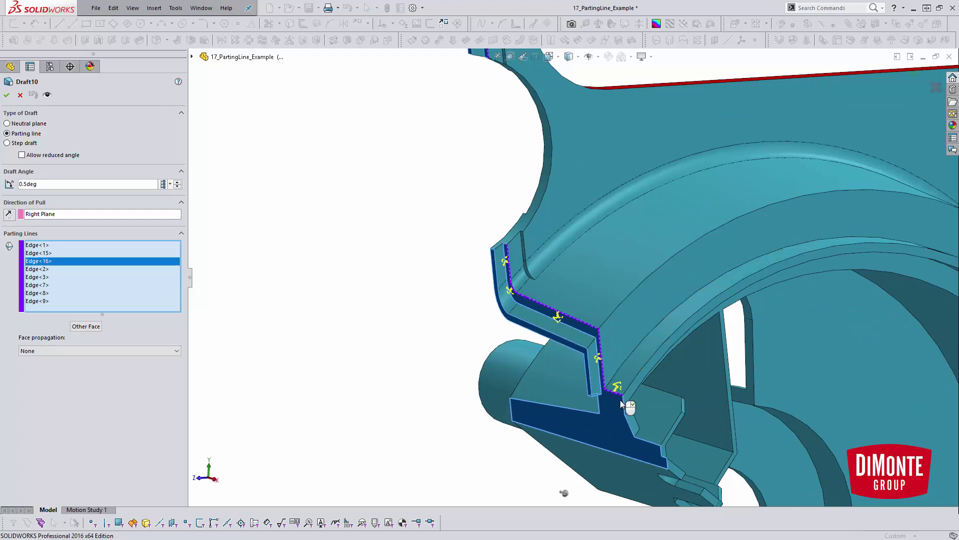
left_click(97, 325)
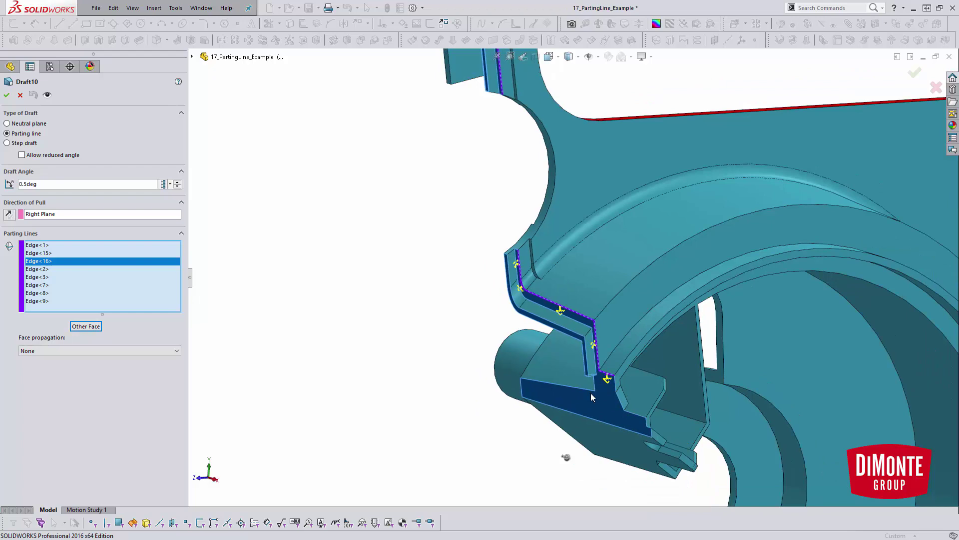
middle_click_drag(632, 412, 614, 390)
left_click(20, 95)
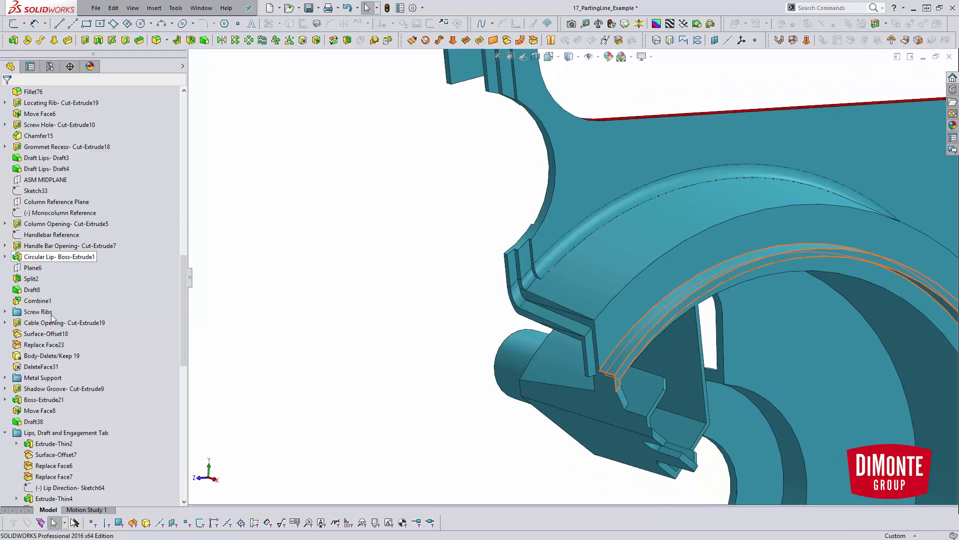
scroll(50, 324, "down", 8)
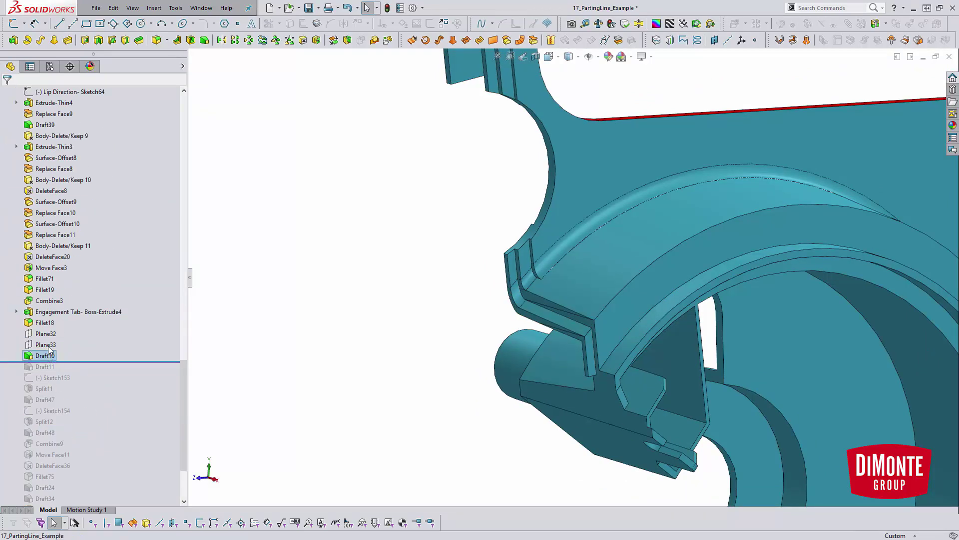
right_click(50, 355)
left_click(60, 284)
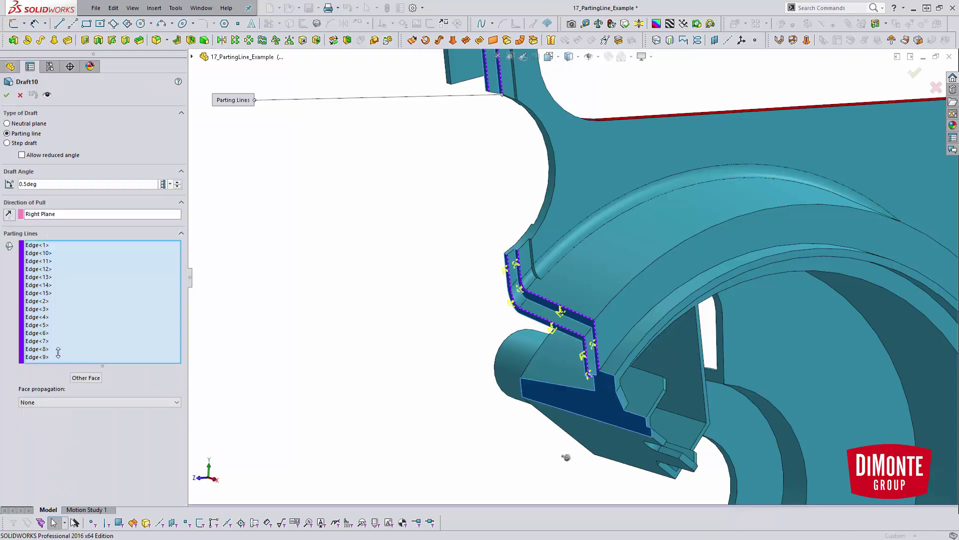
scroll(608, 376, "down", 8)
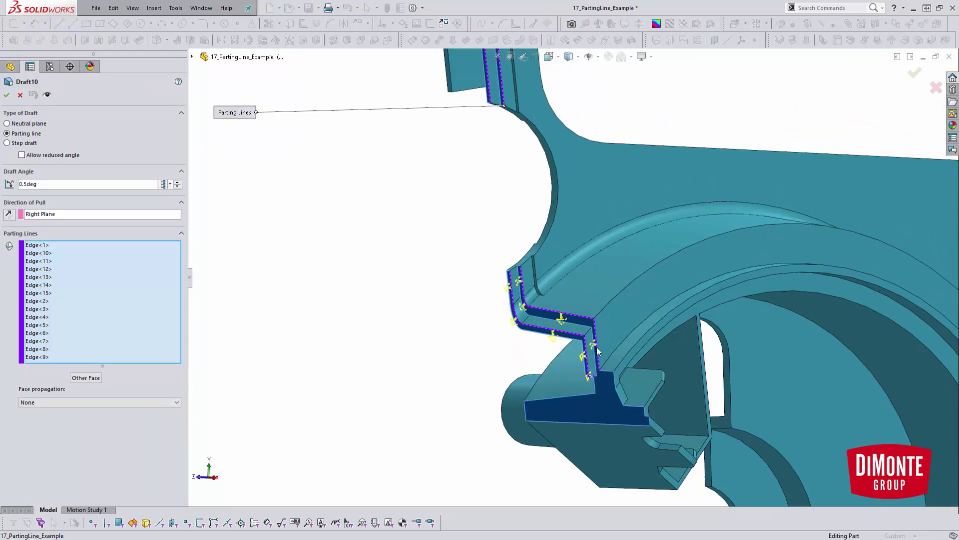
scroll(610, 325, "up", 6)
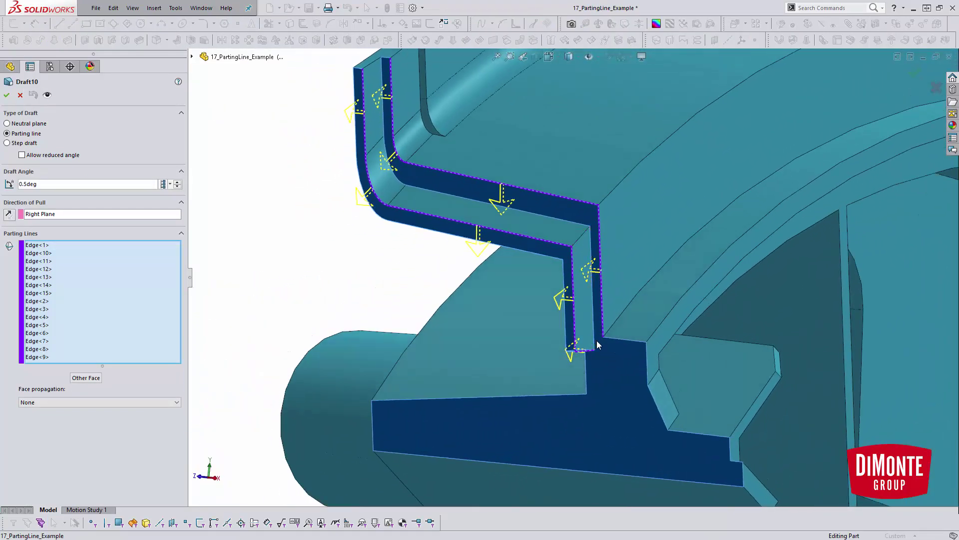
scroll(518, 253, "up", 3)
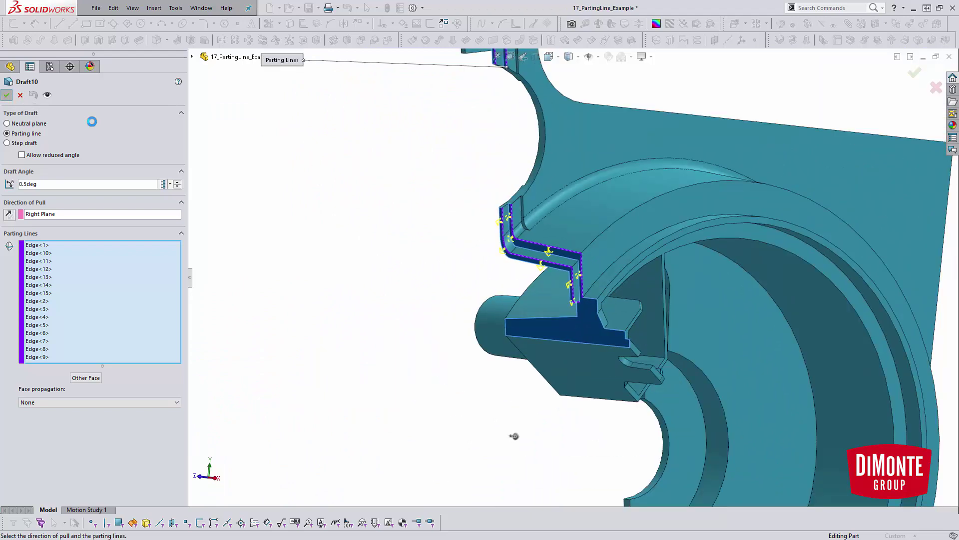
key("Escape")
scroll(252, 229, "down", 2)
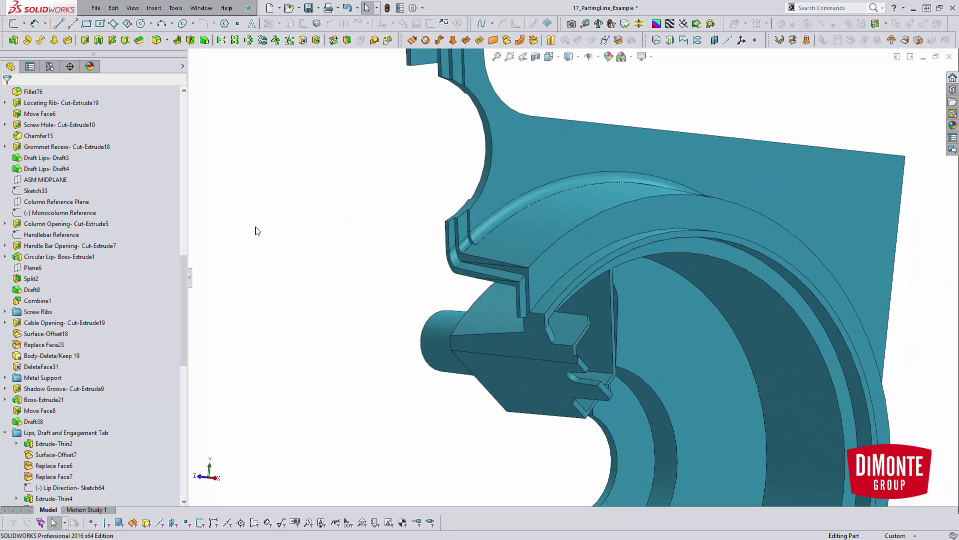
scroll(216, 268, "up", 4)
scroll(172, 293, "up", 11)
scroll(172, 293, "up", 8)
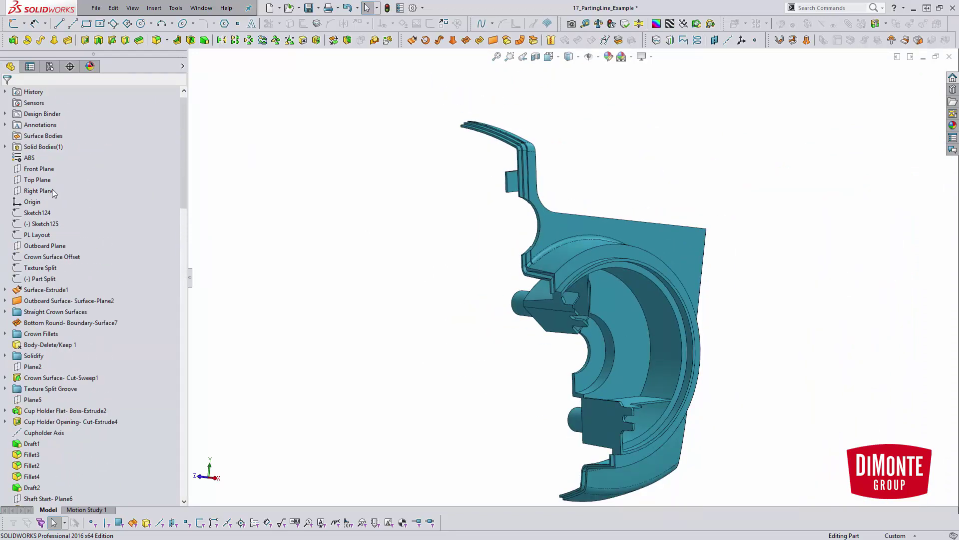
left_click(697, 23)
left_click(193, 57)
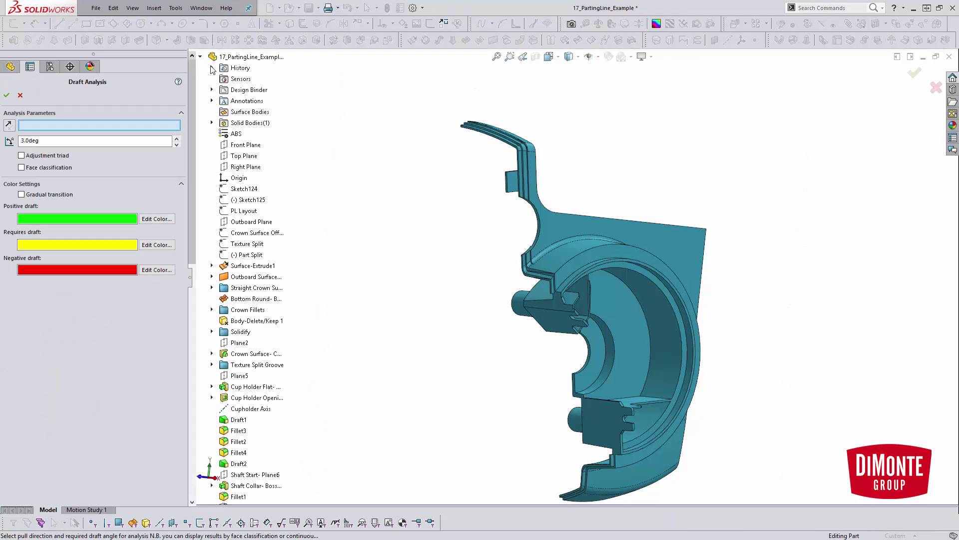
left_click(244, 168)
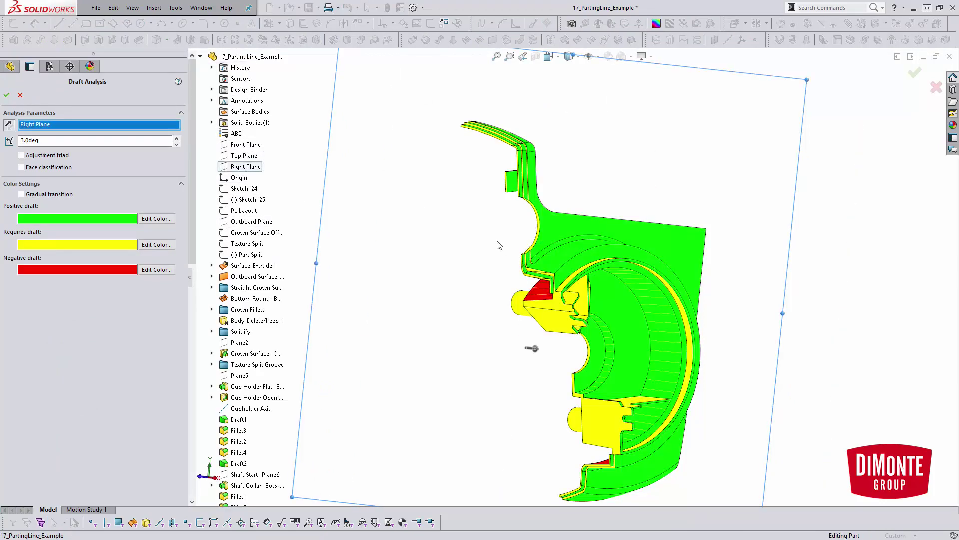
scroll(606, 258, "down", 3)
double_click(132, 140)
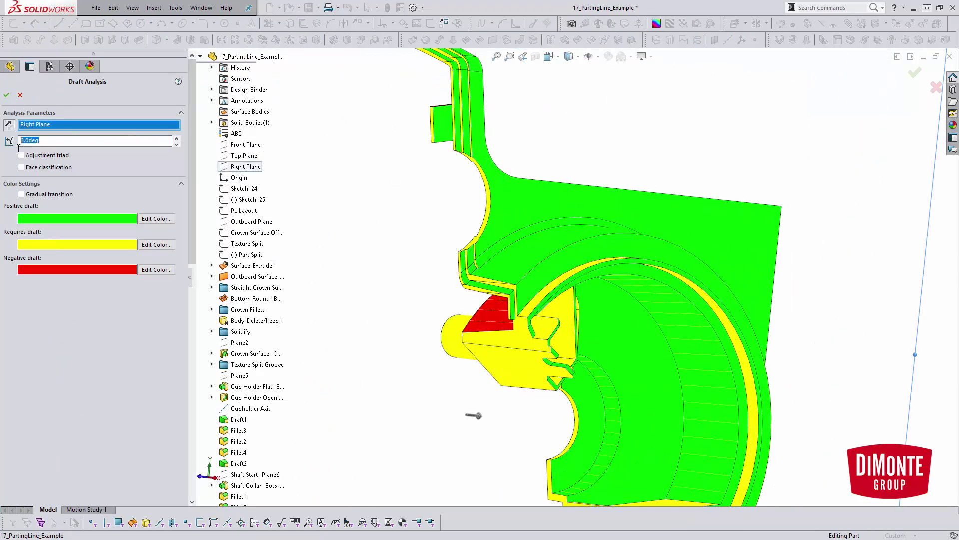
type("0.5")
key("Return")
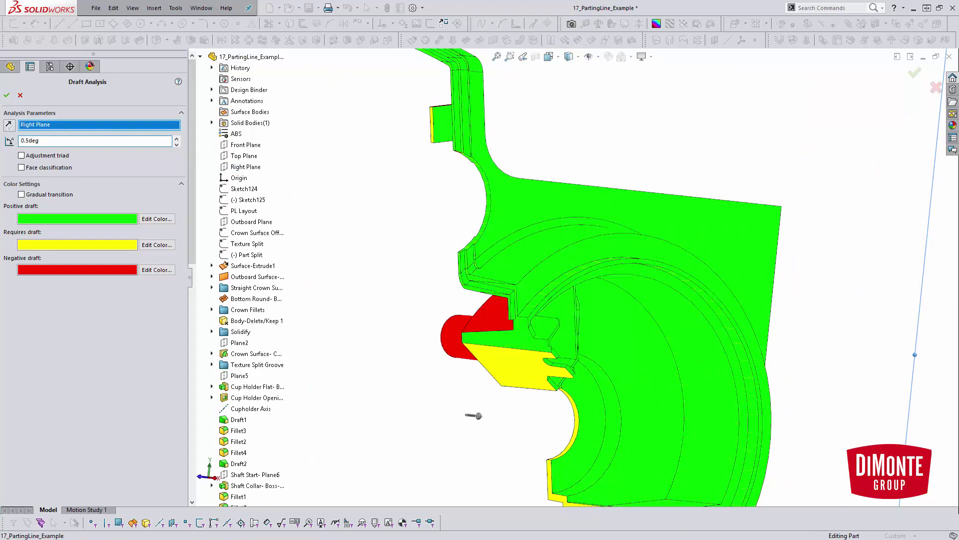
scroll(495, 252, "down", 4)
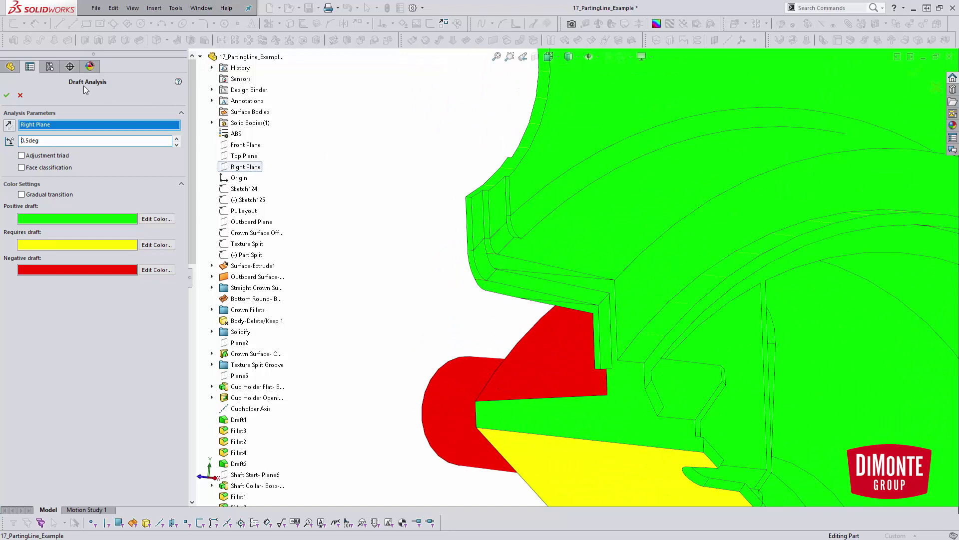
left_click(20, 96)
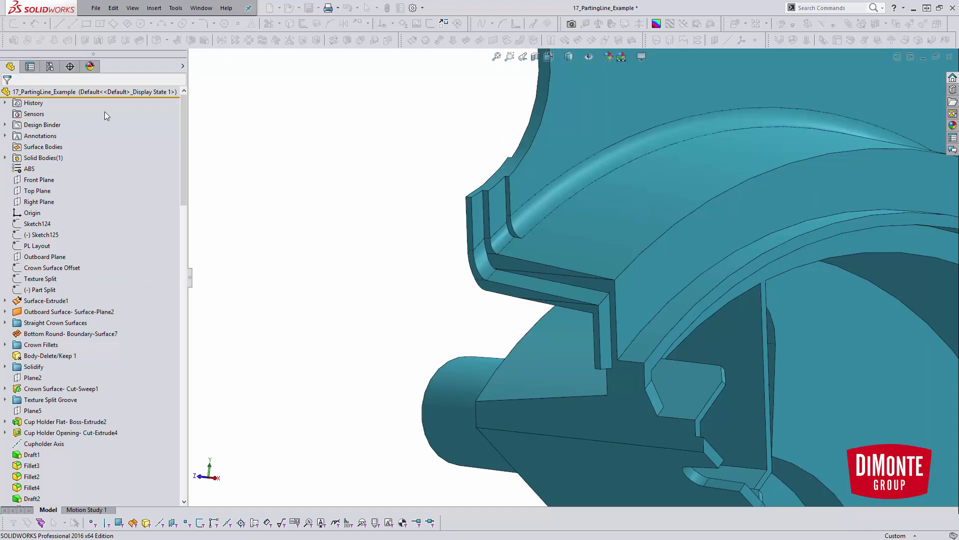
left_click(493, 249)
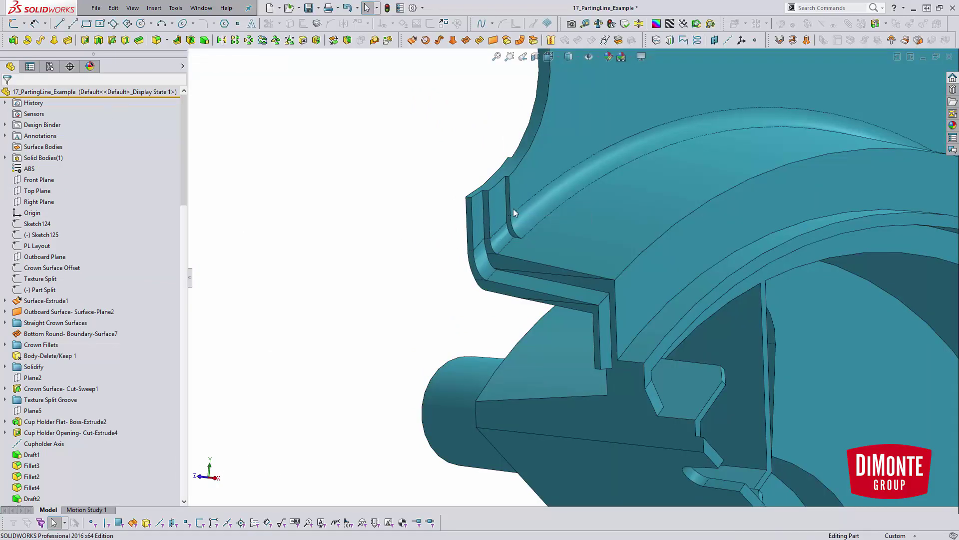
scroll(538, 245, "up", 3)
key("space")
left_click(392, 121)
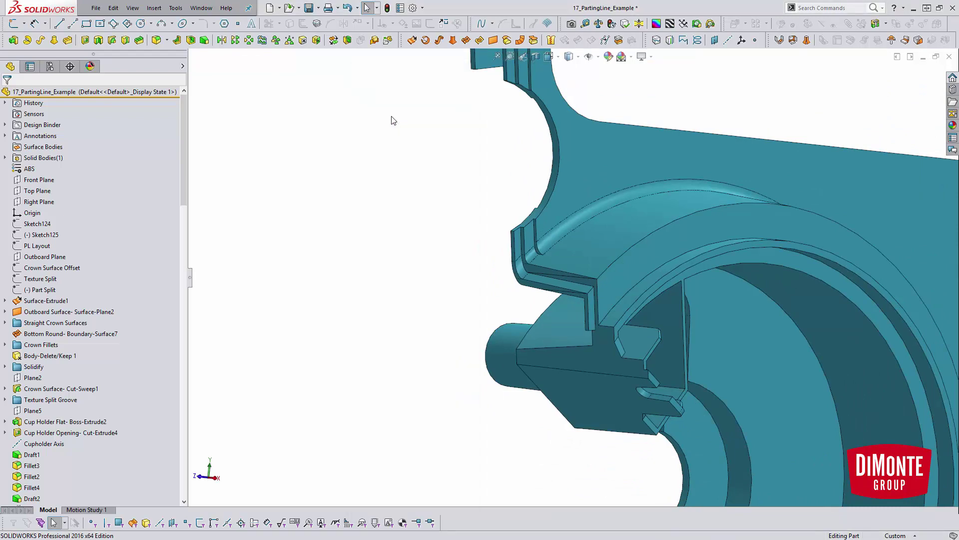
scroll(541, 274, "down", 5)
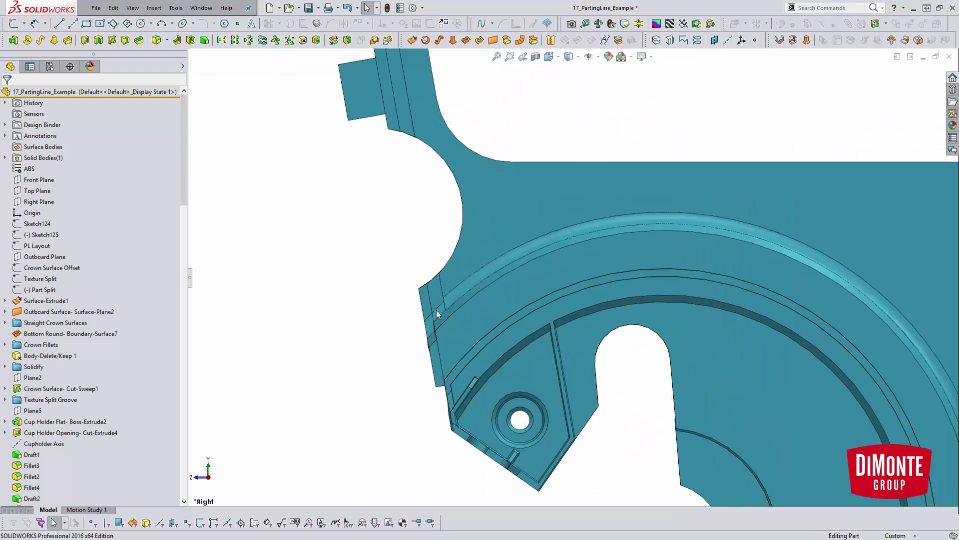
scroll(446, 333, "down", 2)
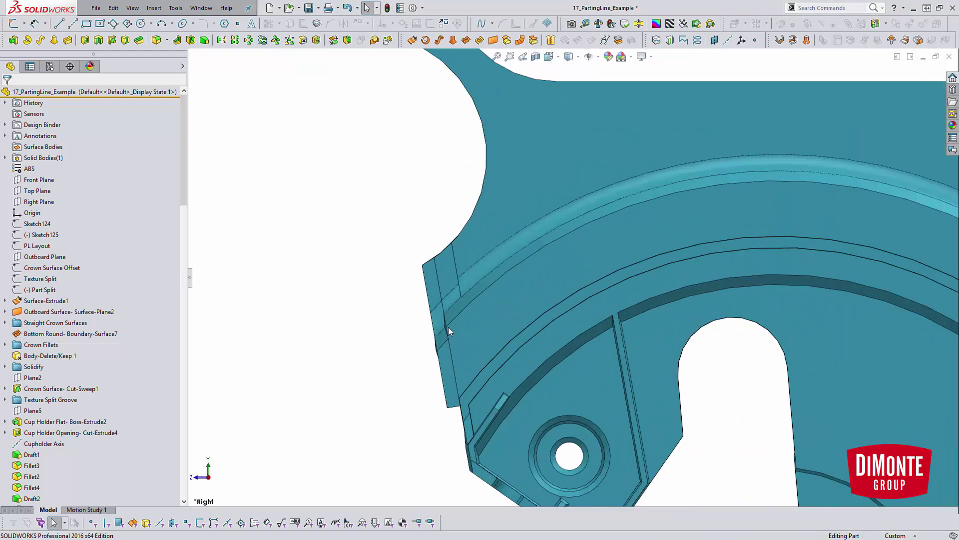
scroll(472, 316, "up", 3)
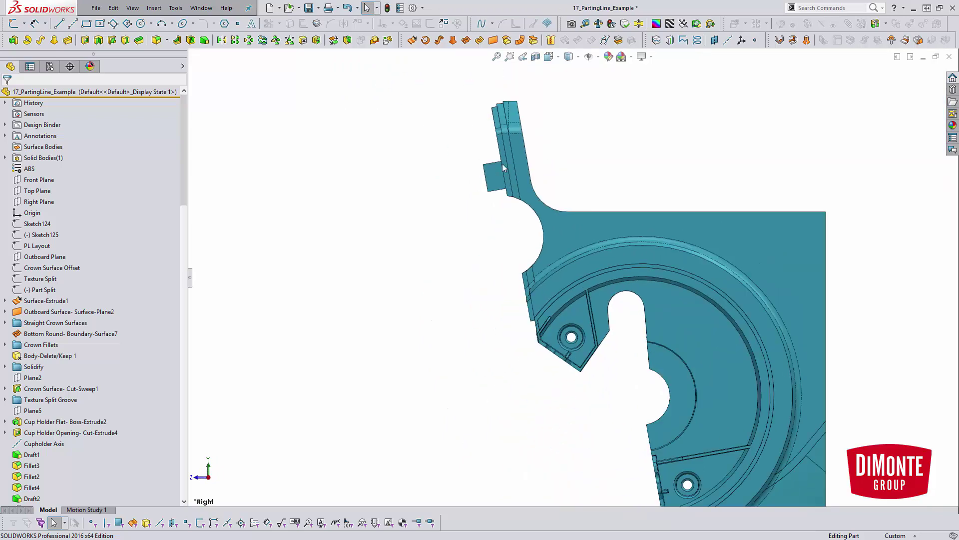
scroll(502, 130, "down", 4)
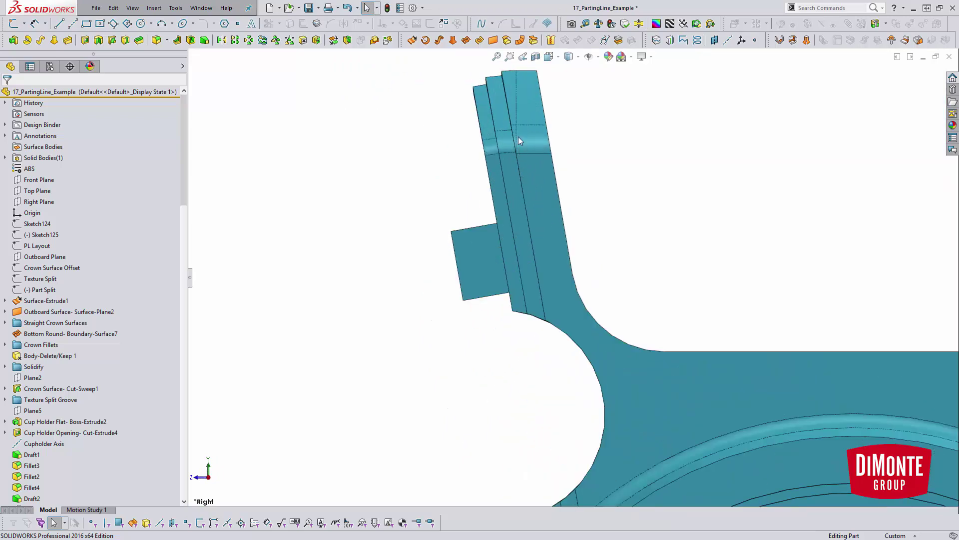
scroll(595, 300, "up", 3)
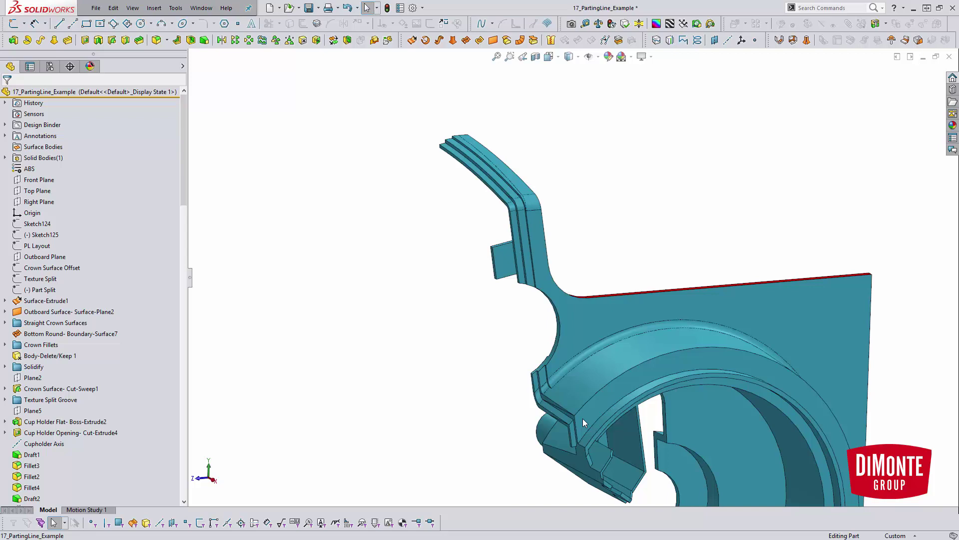
scroll(583, 409, "up", 3)
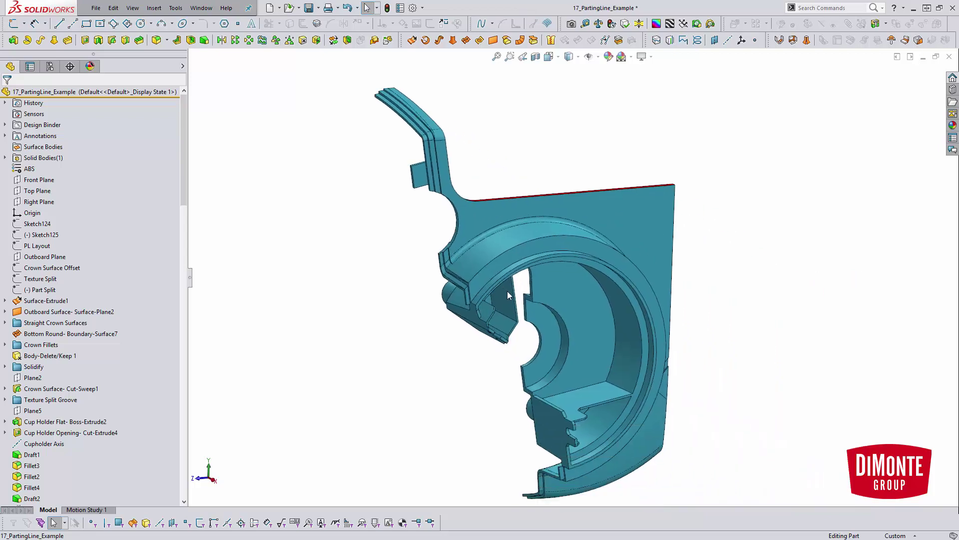